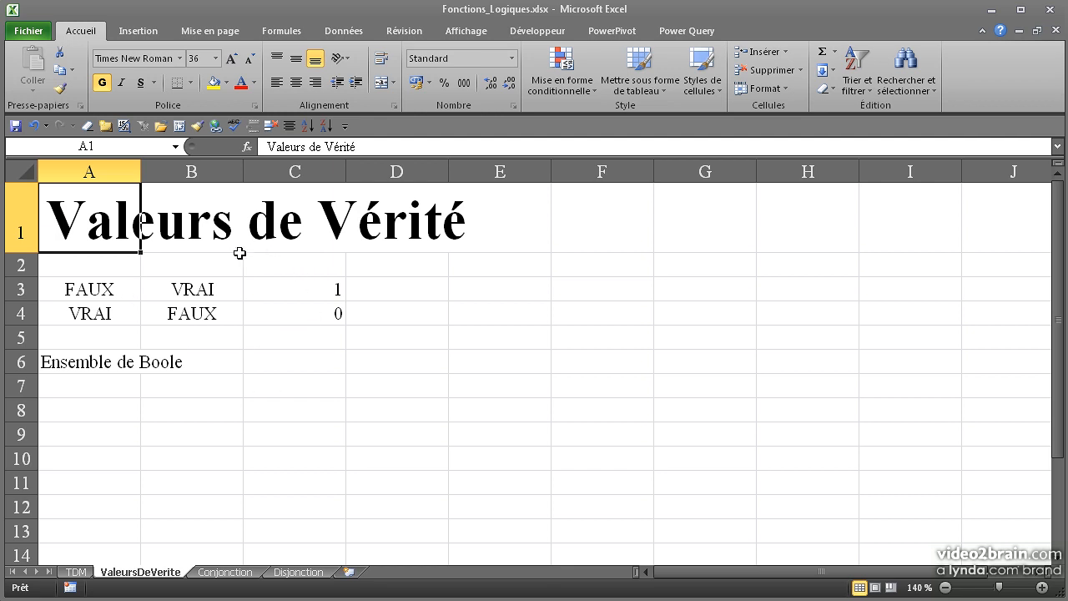
Step: Examine the Boole set label on the ValeursDeVerite sheet and the arguments of the ET formula in D4 of the Conjonction sheet
click(93, 362)
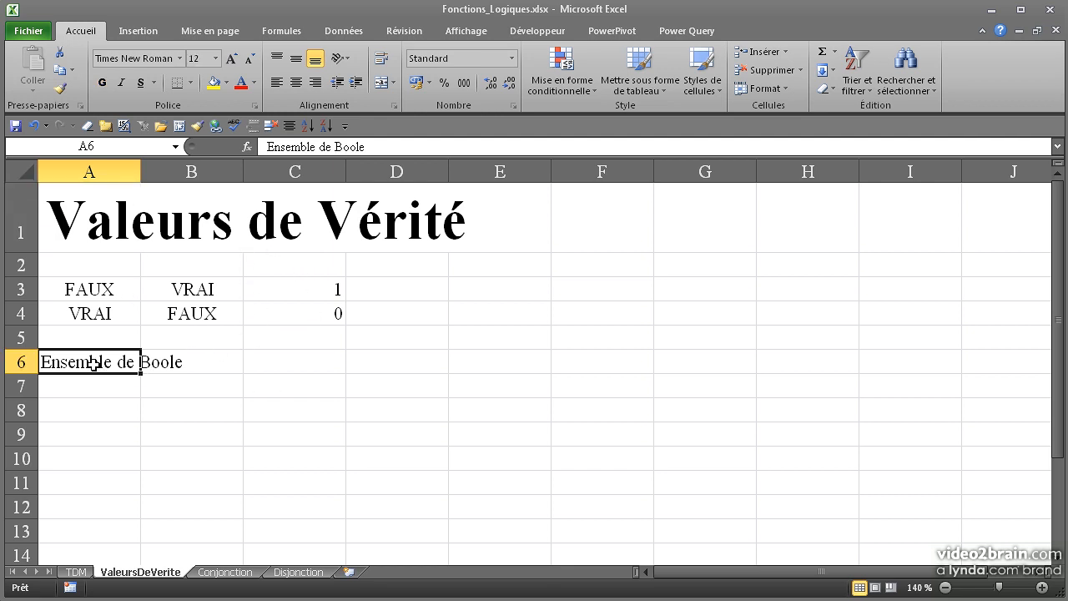
click(204, 574)
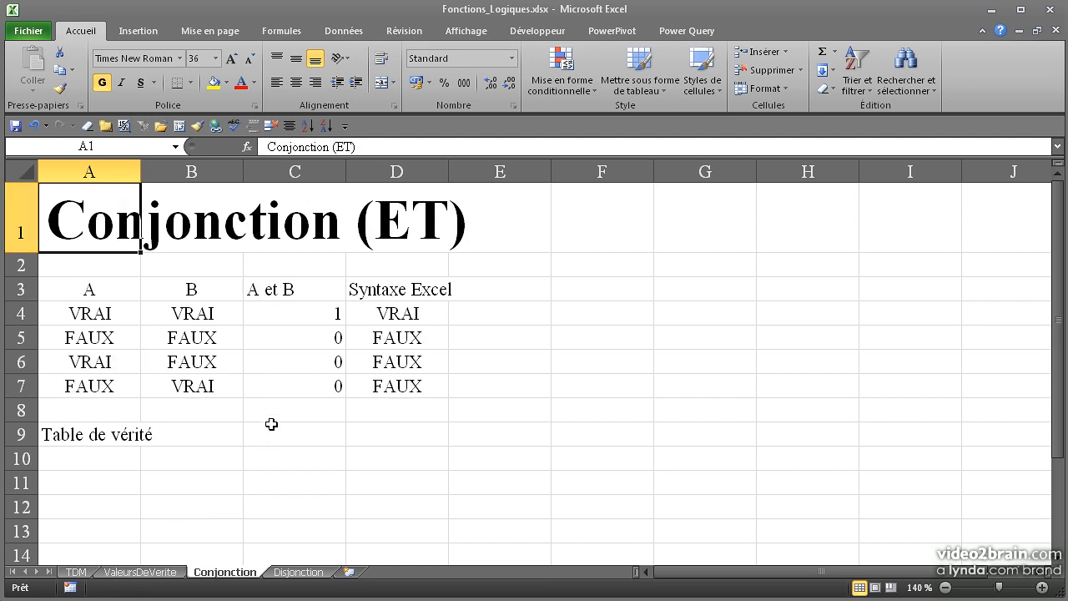
double_click(363, 312)
drag(390, 313, 435, 315)
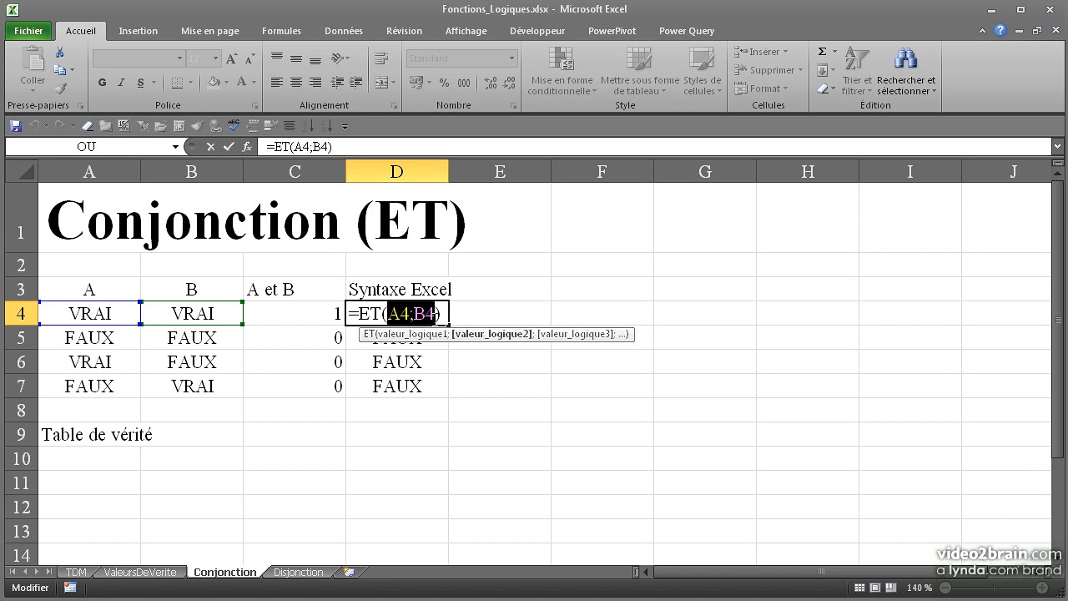
key(Return)
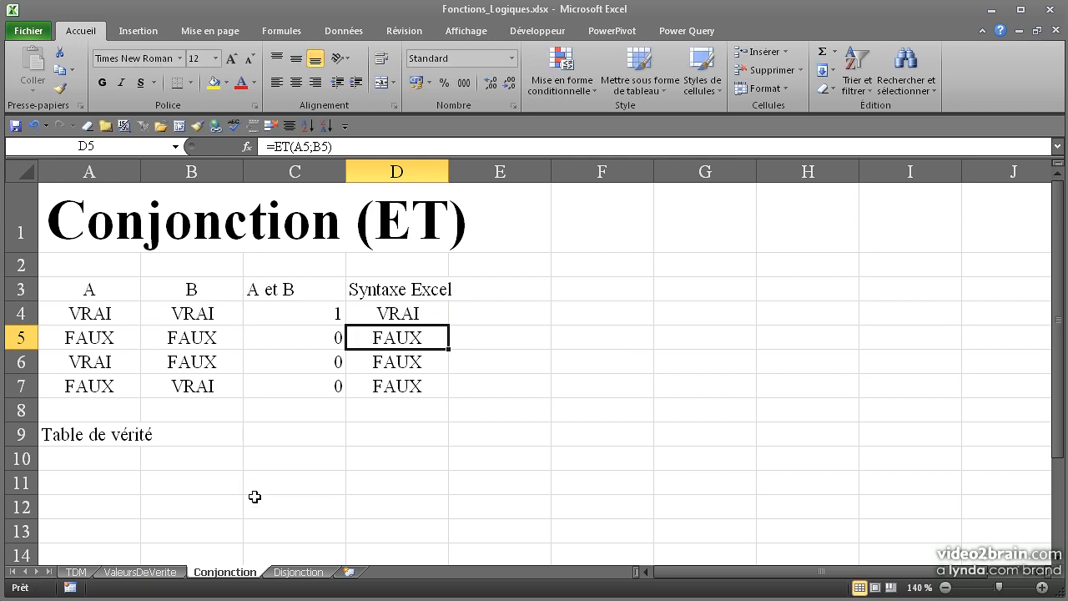
Step: Extend the title in A1 of the Disjonction sheet to "Disjonction (OU)"
click(294, 572)
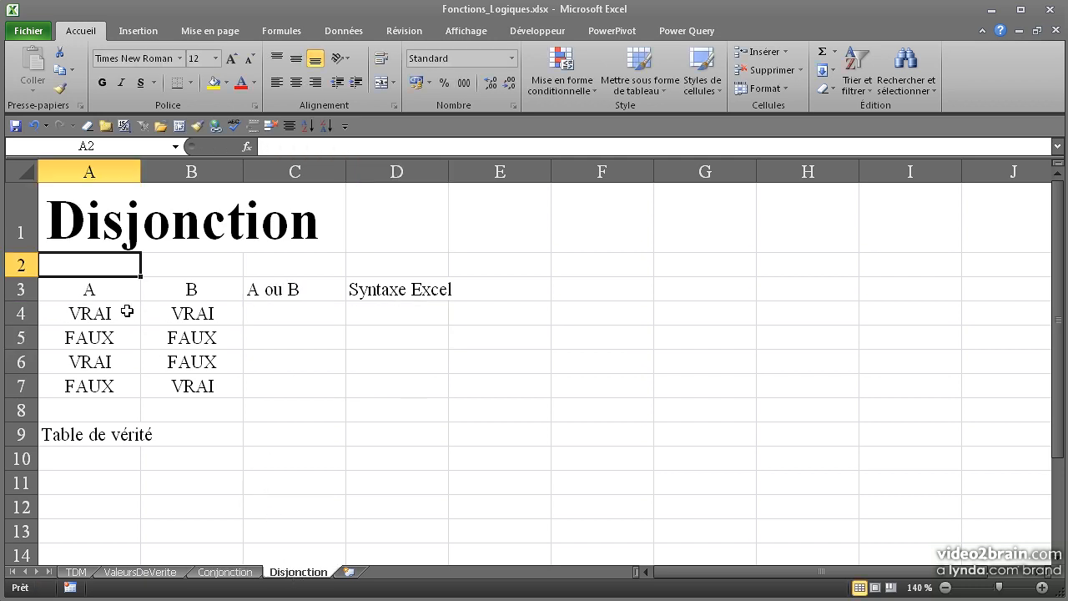
double_click(109, 219)
click(317, 232)
text((OU))
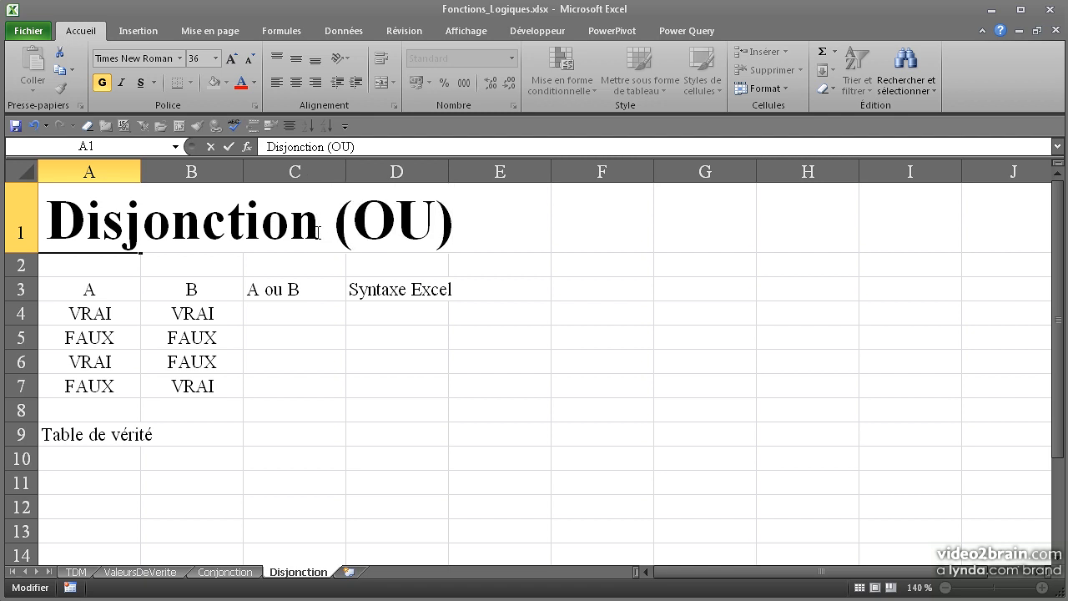
key(Return)
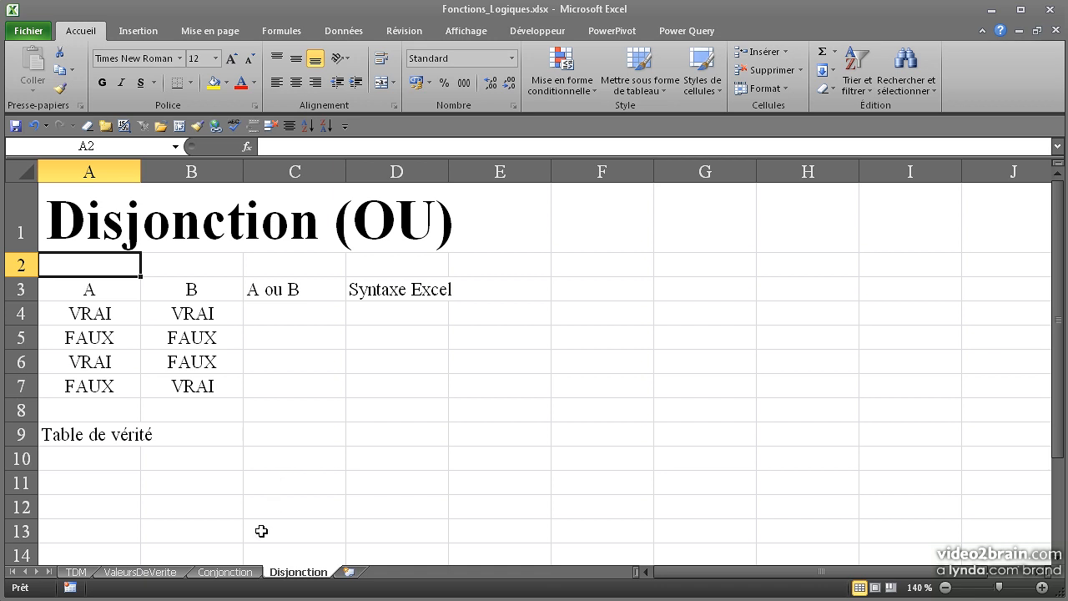
Step: Review the truth table on the Conjonction sheet, comparing the A and B values in rows 4 to 6 with their Syntaxe Excel results
click(249, 572)
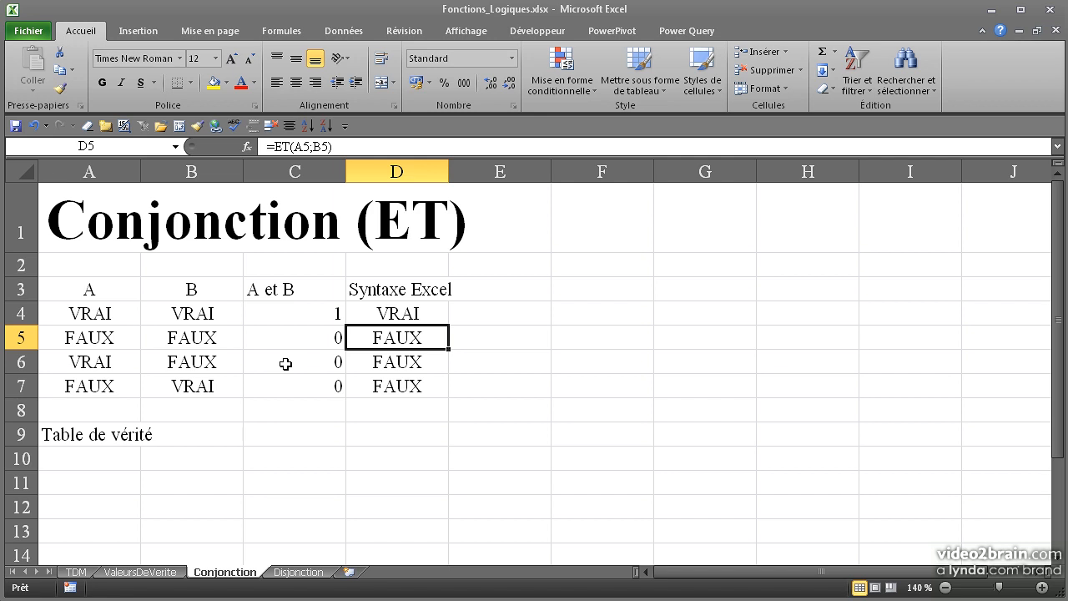
click(113, 317)
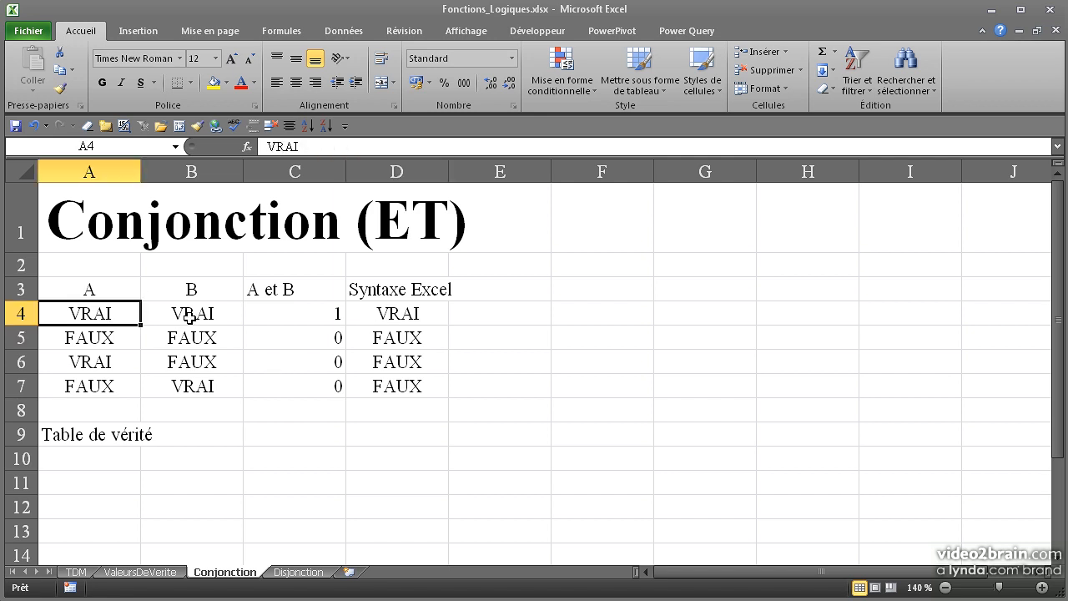
click(190, 318)
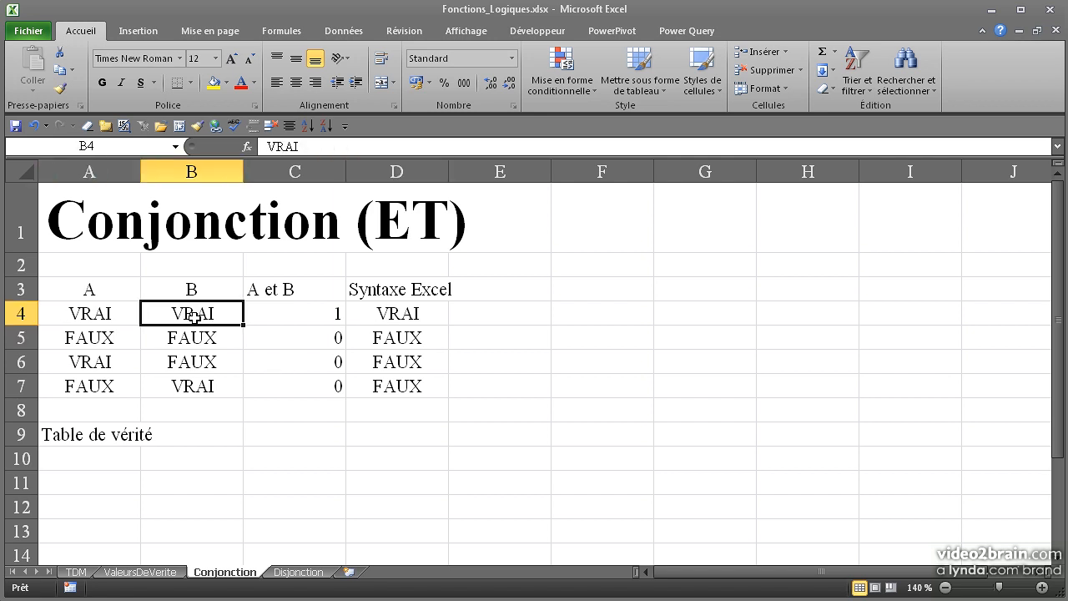
click(393, 318)
drag(130, 334, 182, 340)
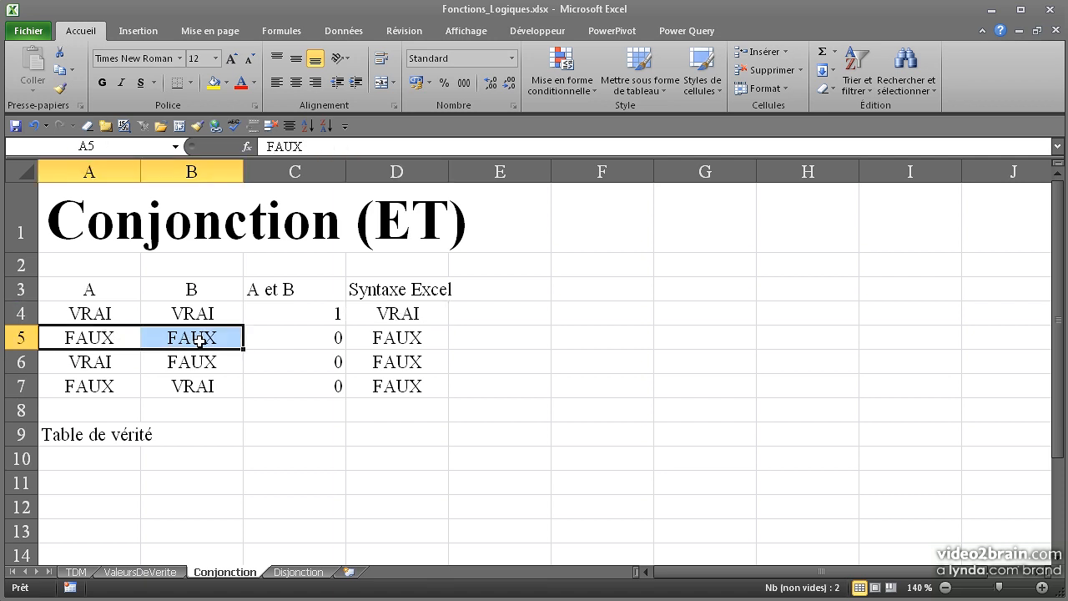
click(387, 338)
drag(95, 362, 185, 370)
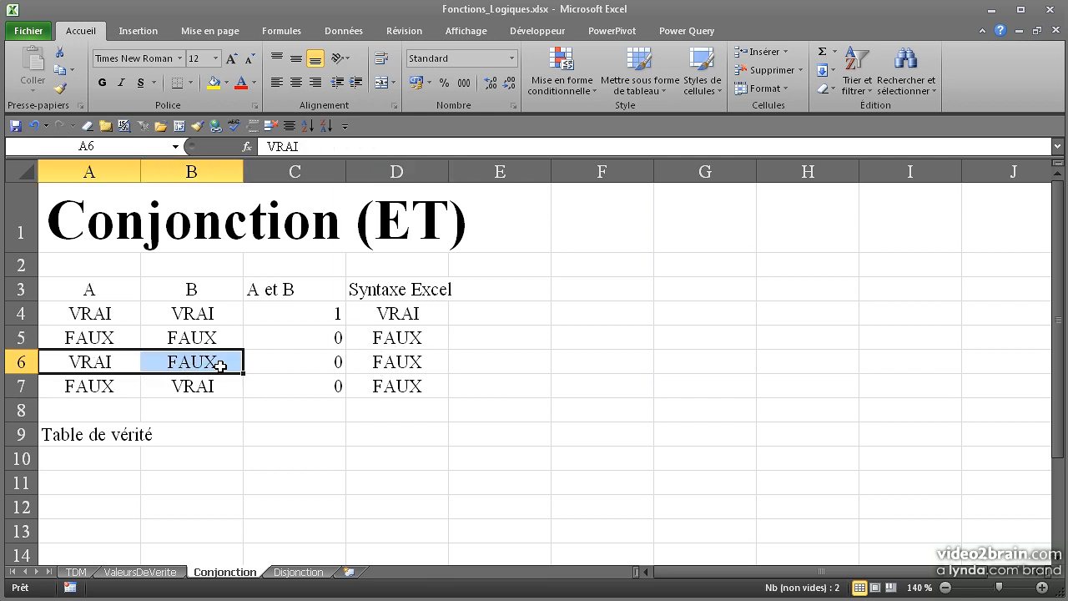
click(386, 364)
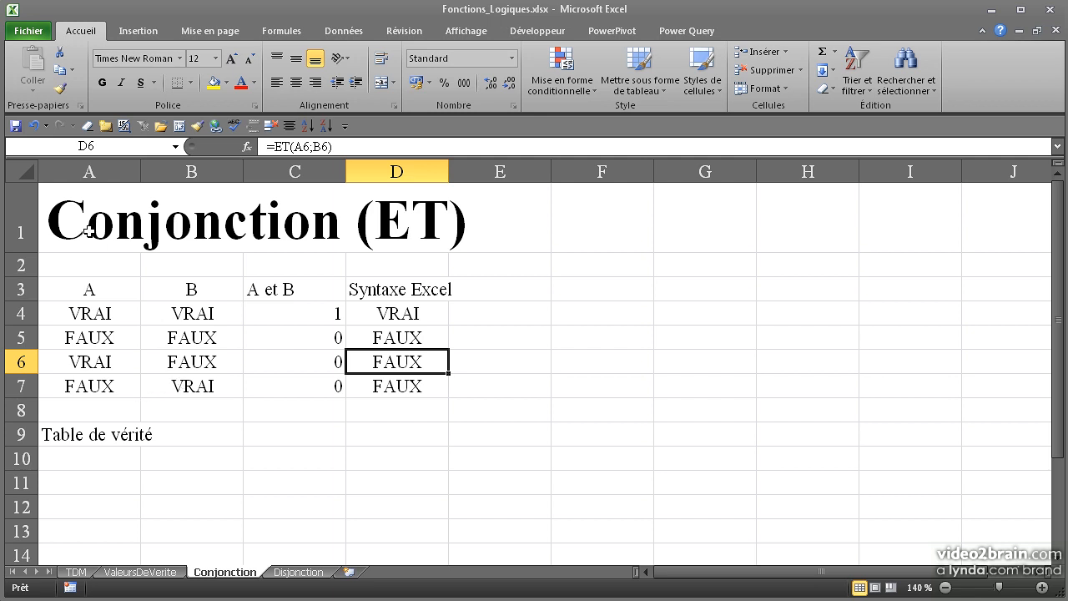
key(ctrl+Home)
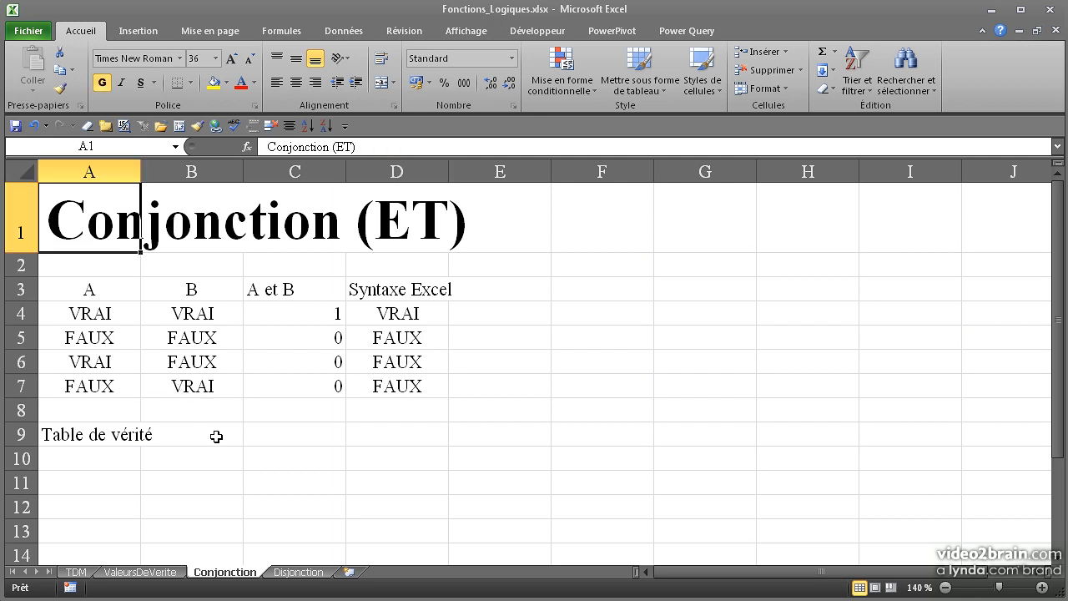
Step: Enter the formula =A4+B4 in cell C4 of the Disjonction sheet, under "A ou B"
click(292, 572)
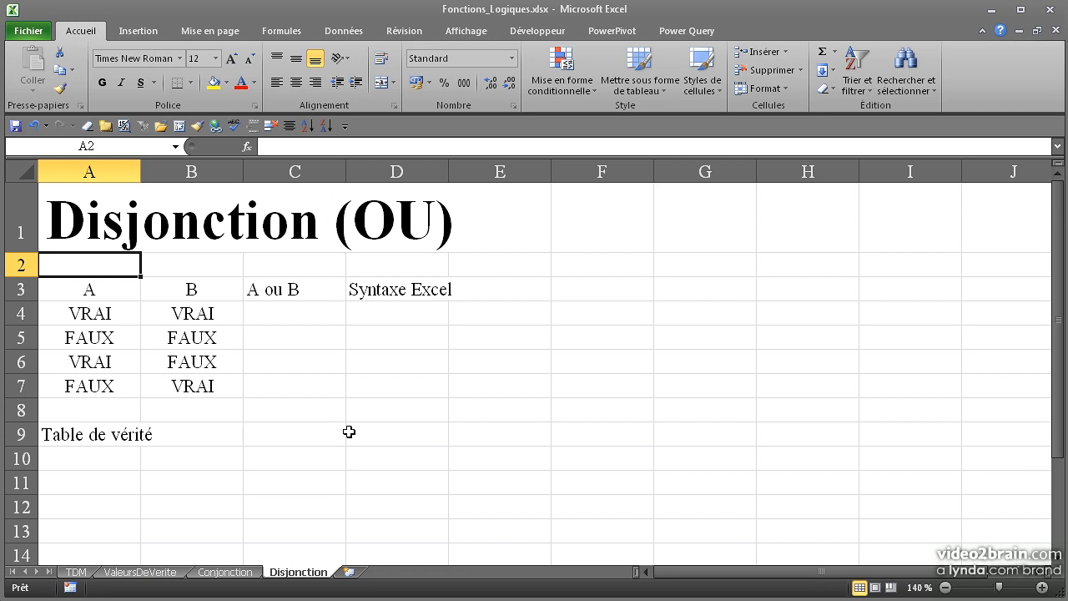
click(311, 315)
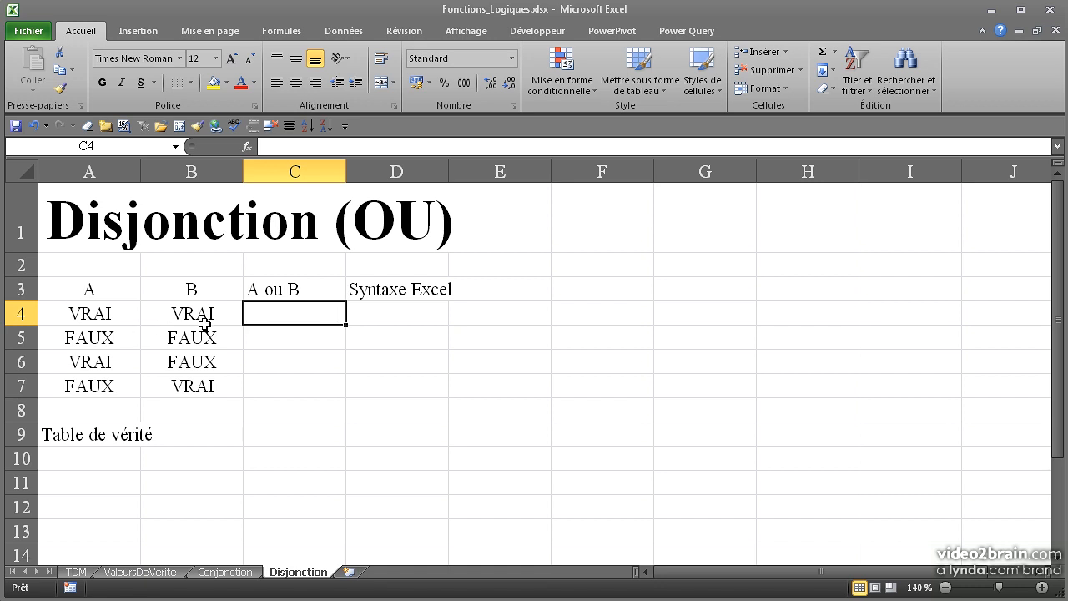
text(=)
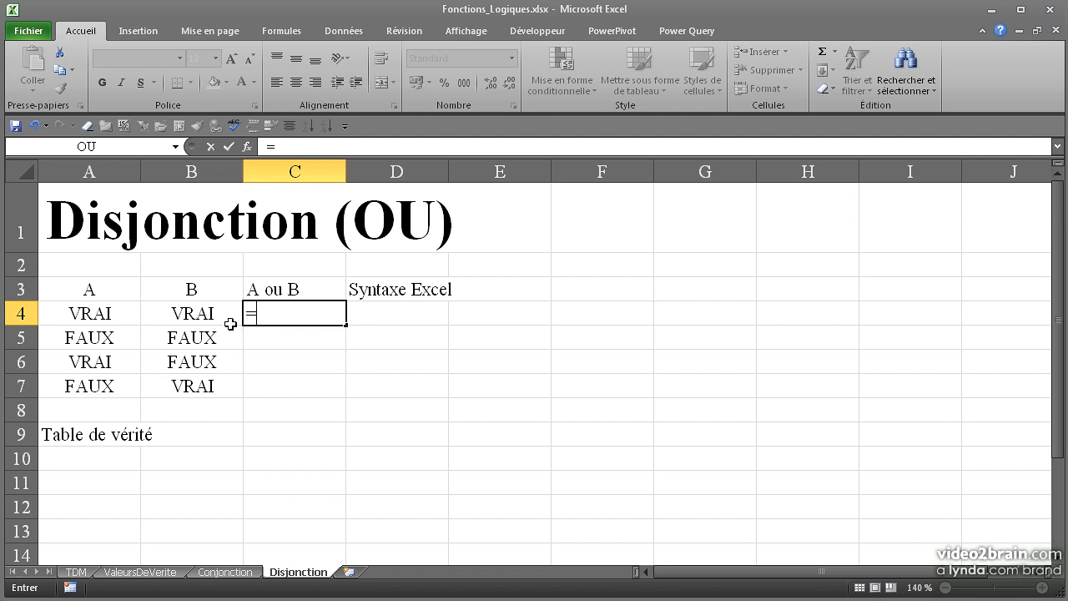
click(123, 315)
text(+)
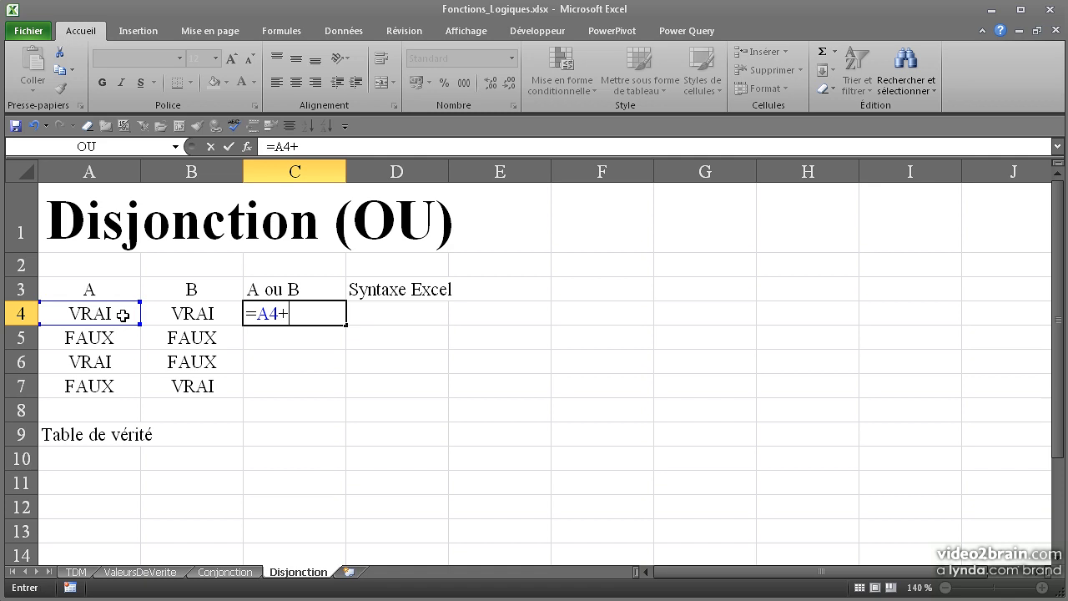
click(173, 315)
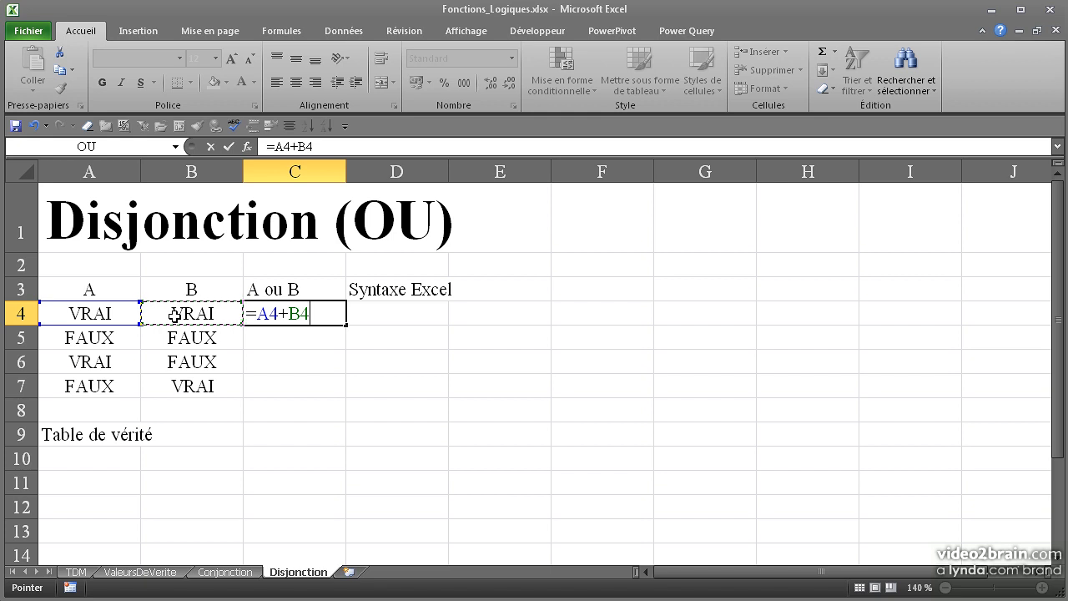
key(Return)
Step: Cross out cells C4:C7 in the "A ou B" column with both diagonal borders
click(292, 311)
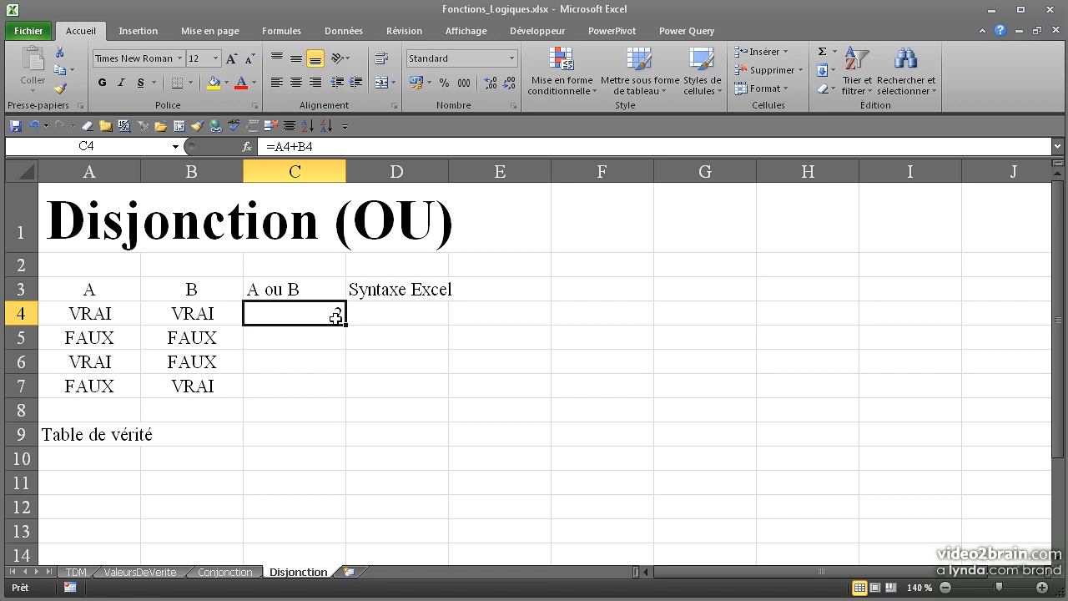
drag(336, 315, 327, 373)
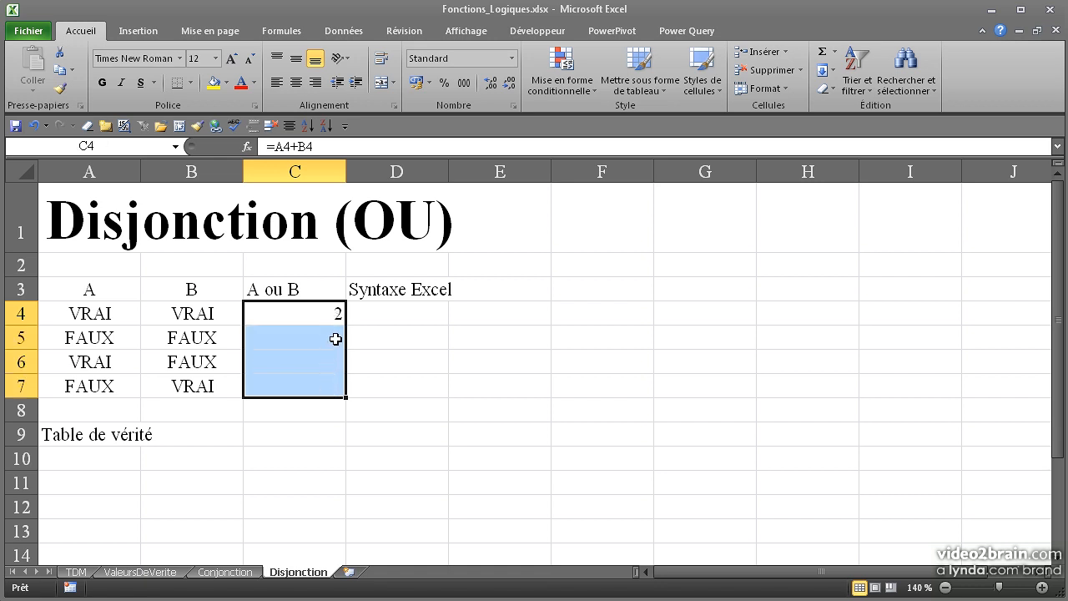
click(394, 107)
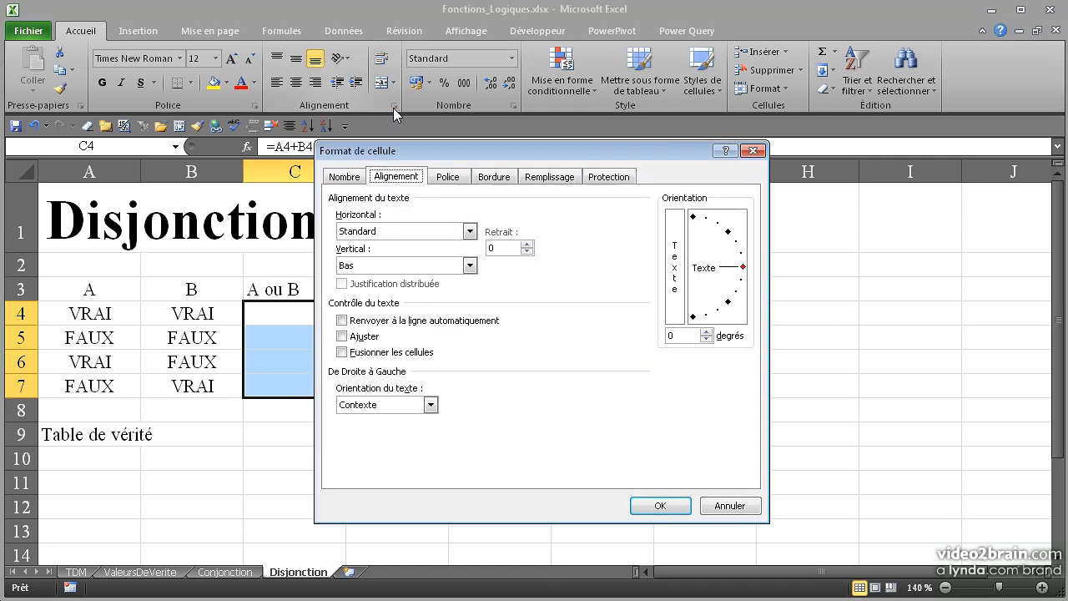
click(494, 176)
click(490, 374)
click(649, 371)
click(660, 506)
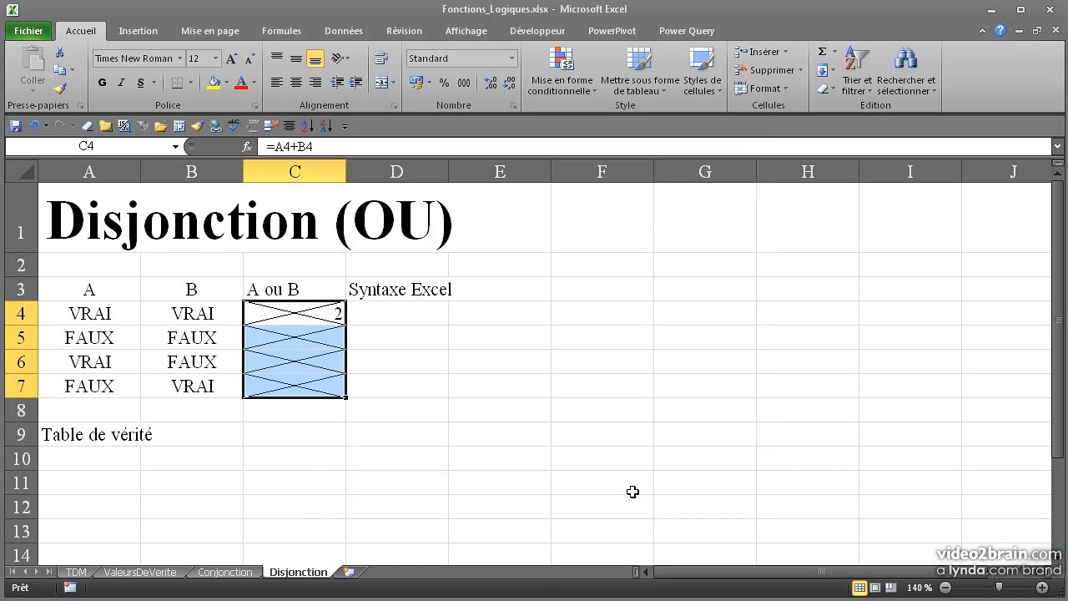
Step: Enter the formula =OU(A4;B4) in cell D4 under "Syntaxe Excel"
click(386, 314)
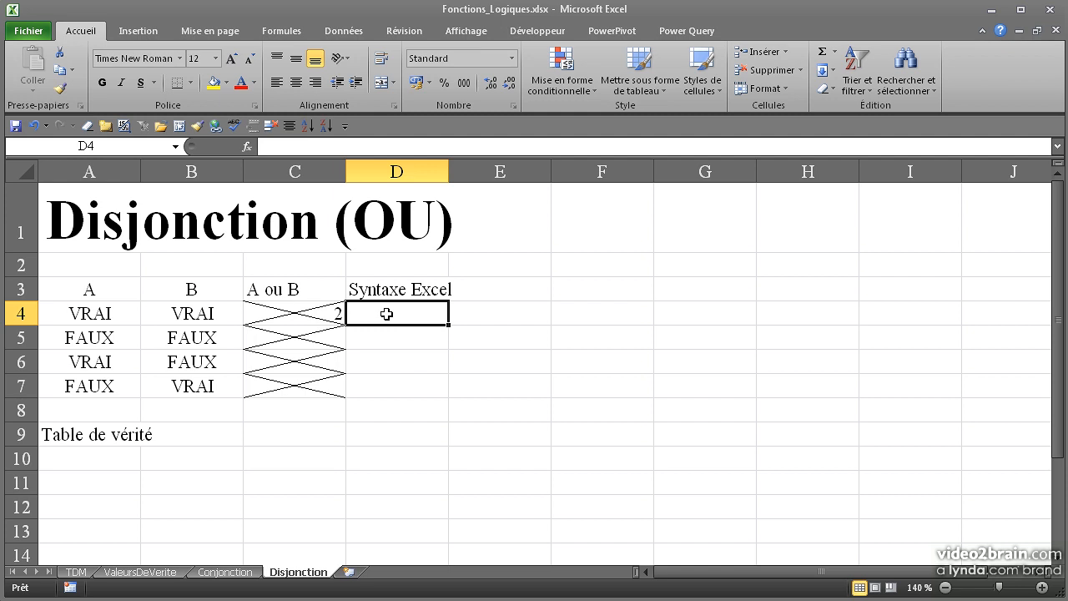
text(=o)
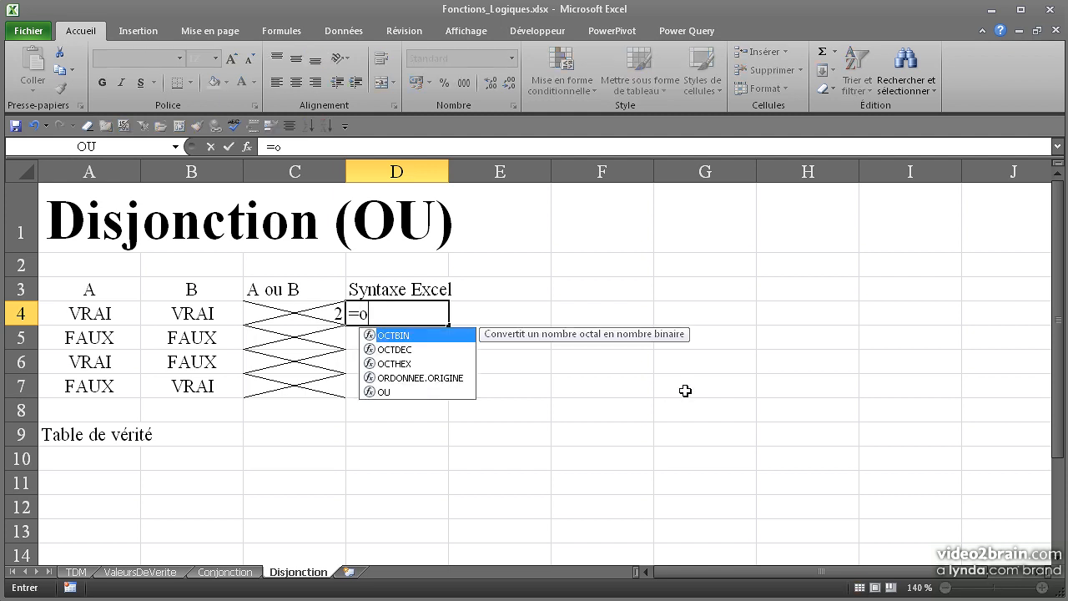
text(u()
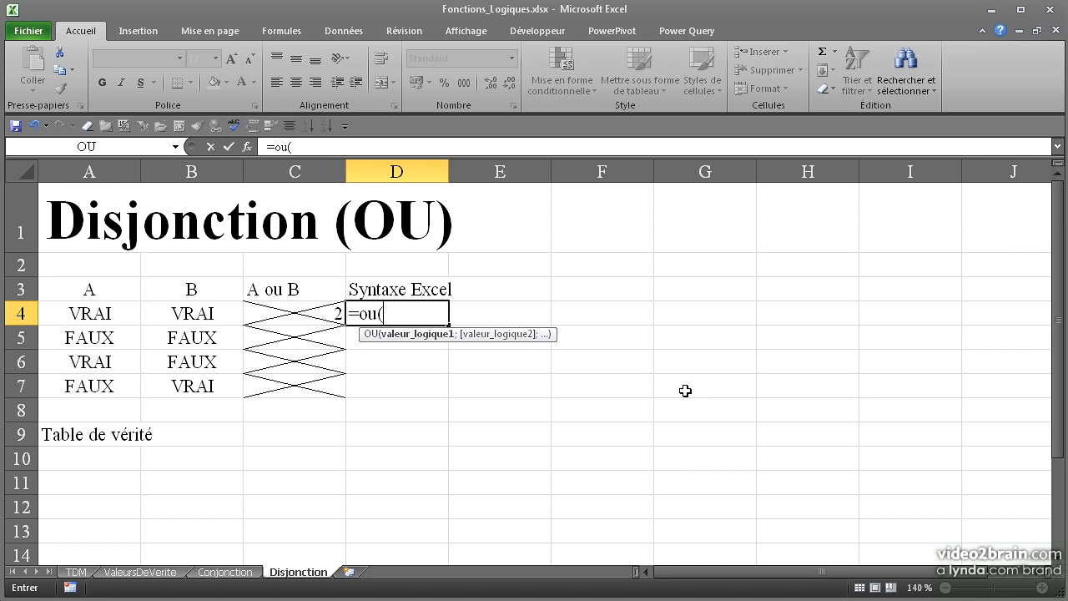
click(92, 313)
text(;)
click(155, 309)
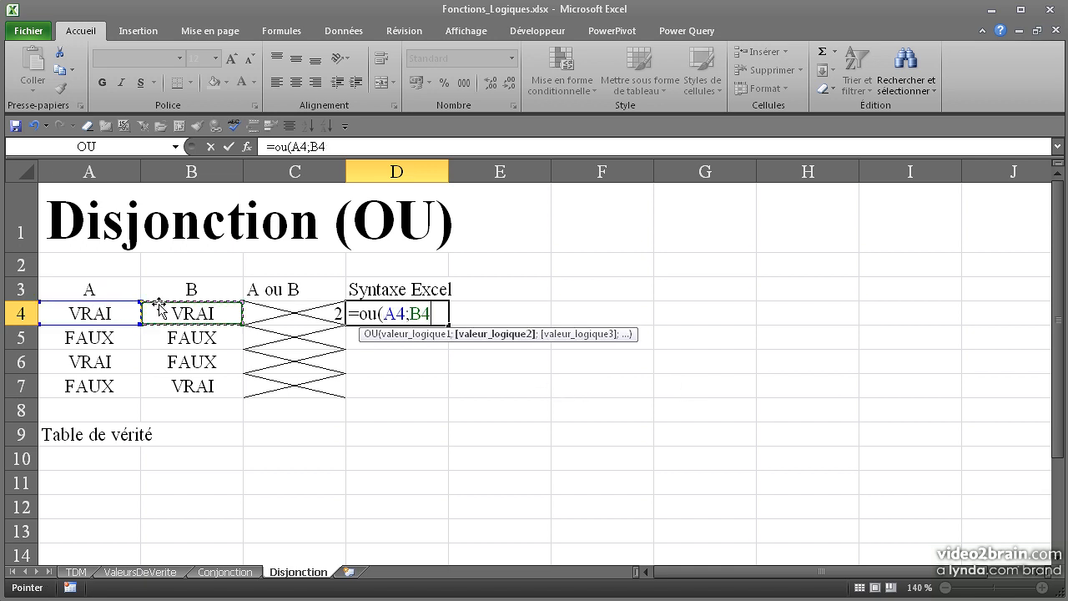
text())
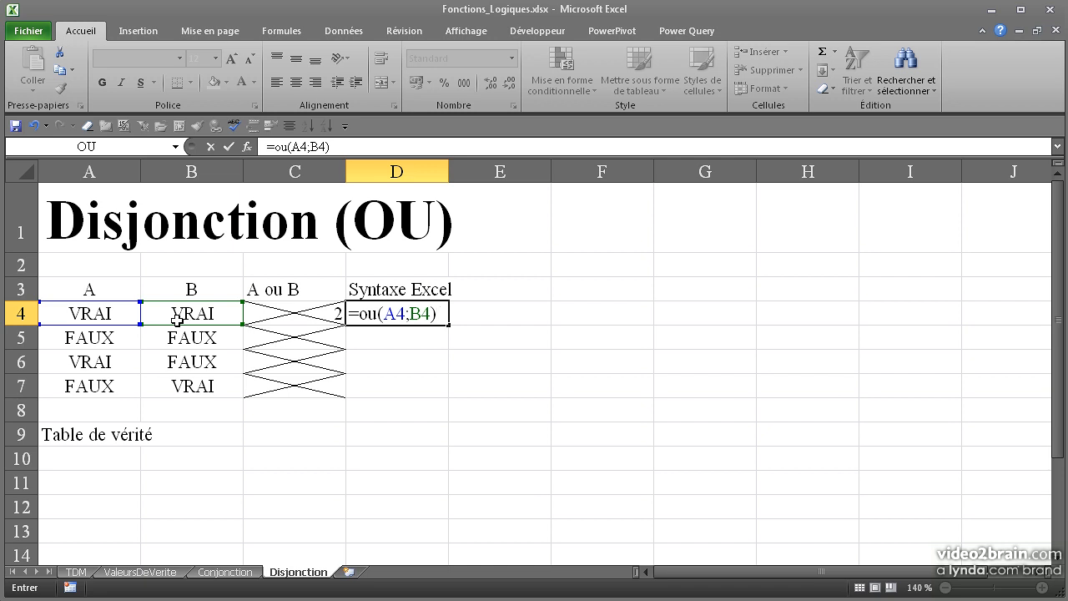
key(Return)
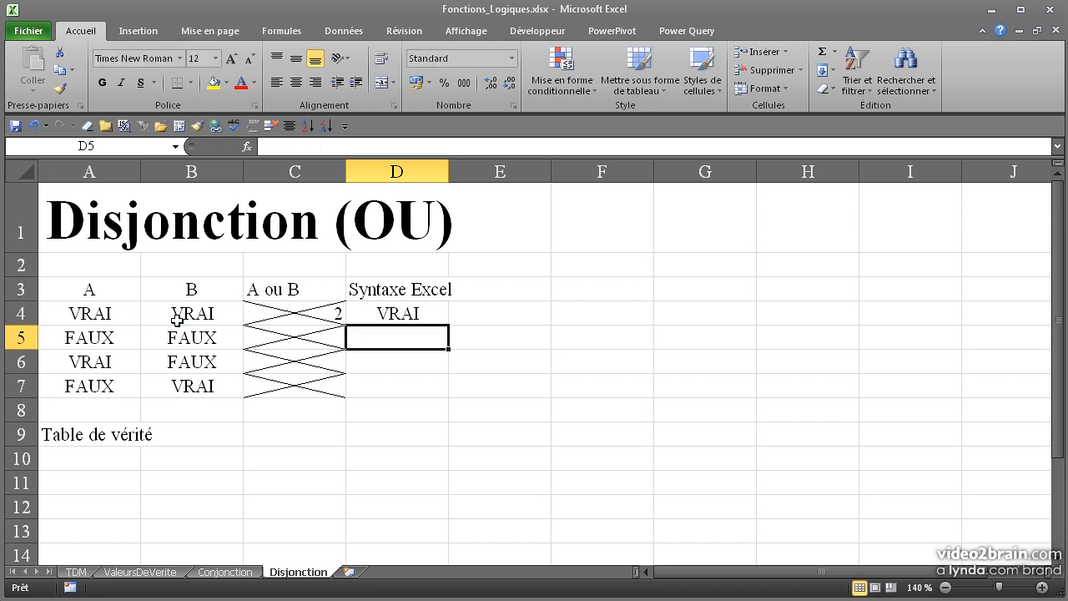
Step: Fill the OU formula from D4 down through D7 to complete the Syntaxe Excel column
click(393, 314)
drag(449, 325, 443, 342)
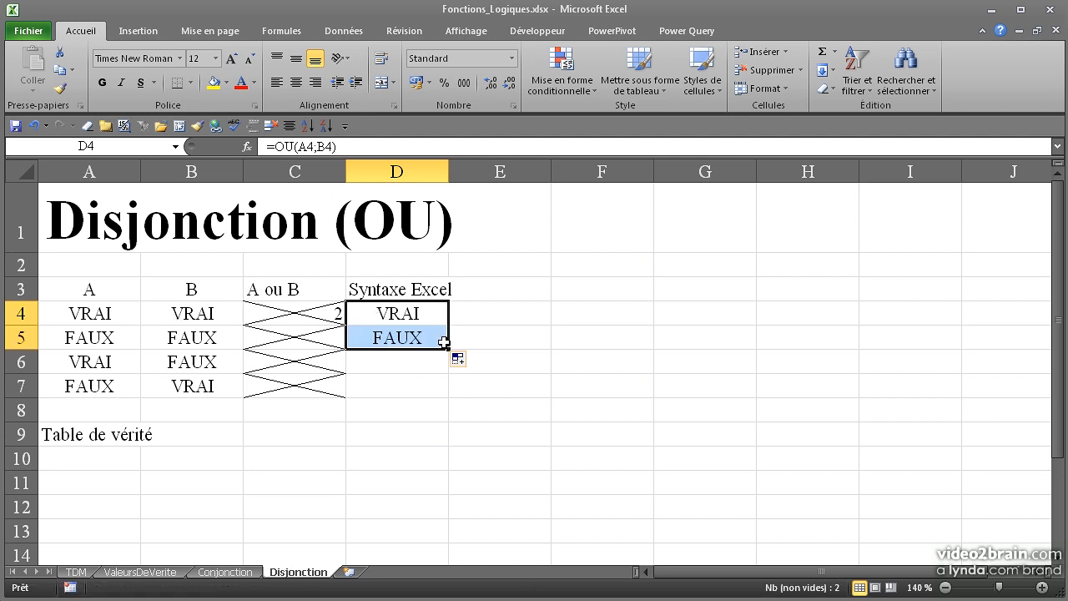
click(421, 338)
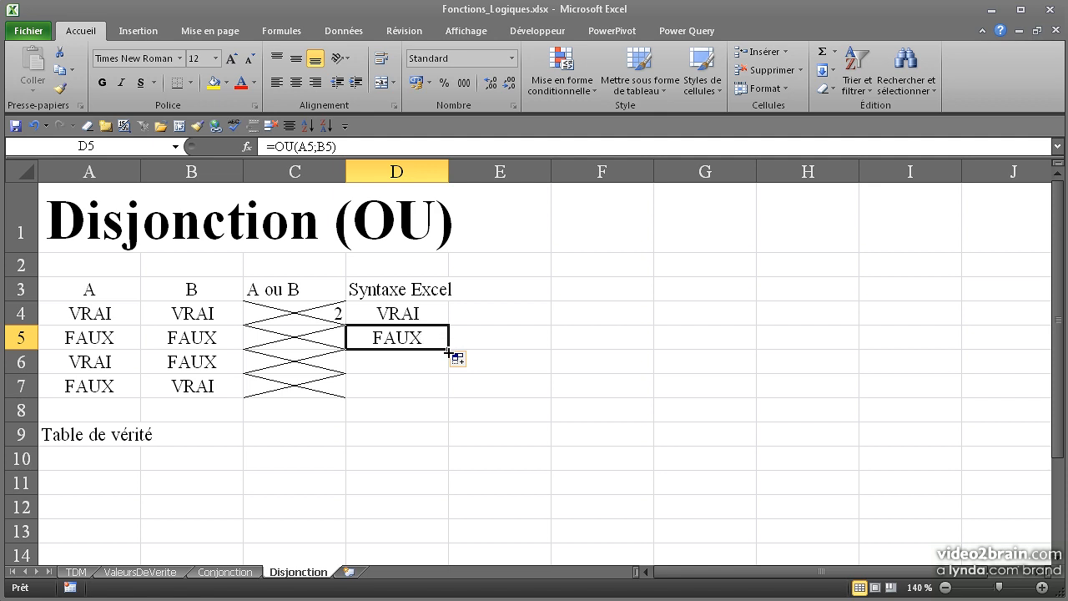
drag(448, 354, 441, 380)
click(442, 363)
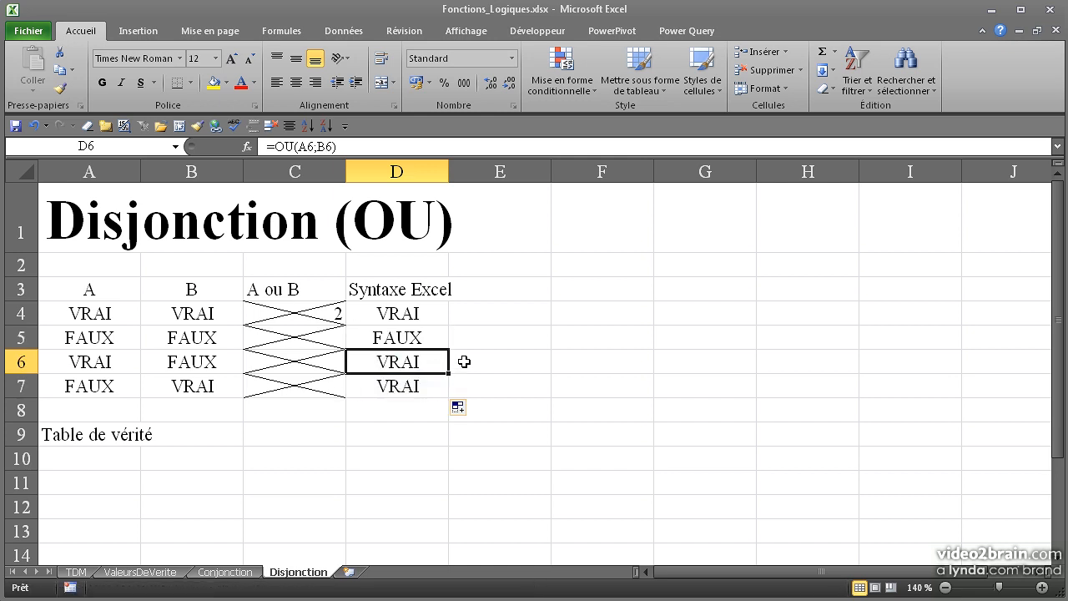